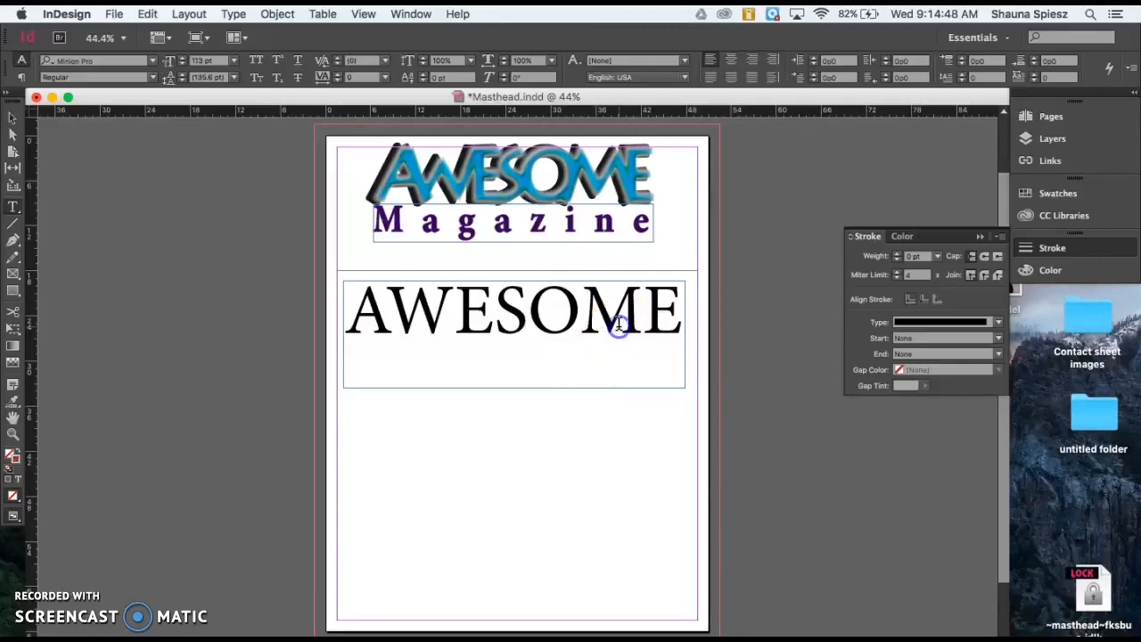
- Select the word AWESOME in the lower text frame and apply a linear gradient fill to its letters
left_click(682, 311)
left_click_drag(682, 311, 355, 317)
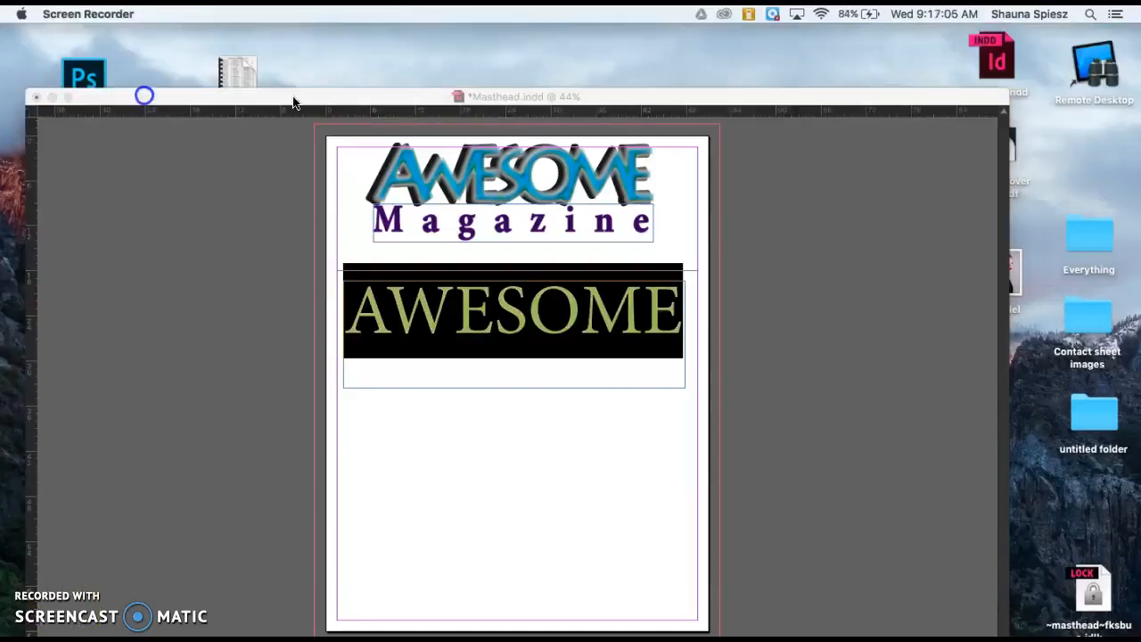
left_click(294, 100)
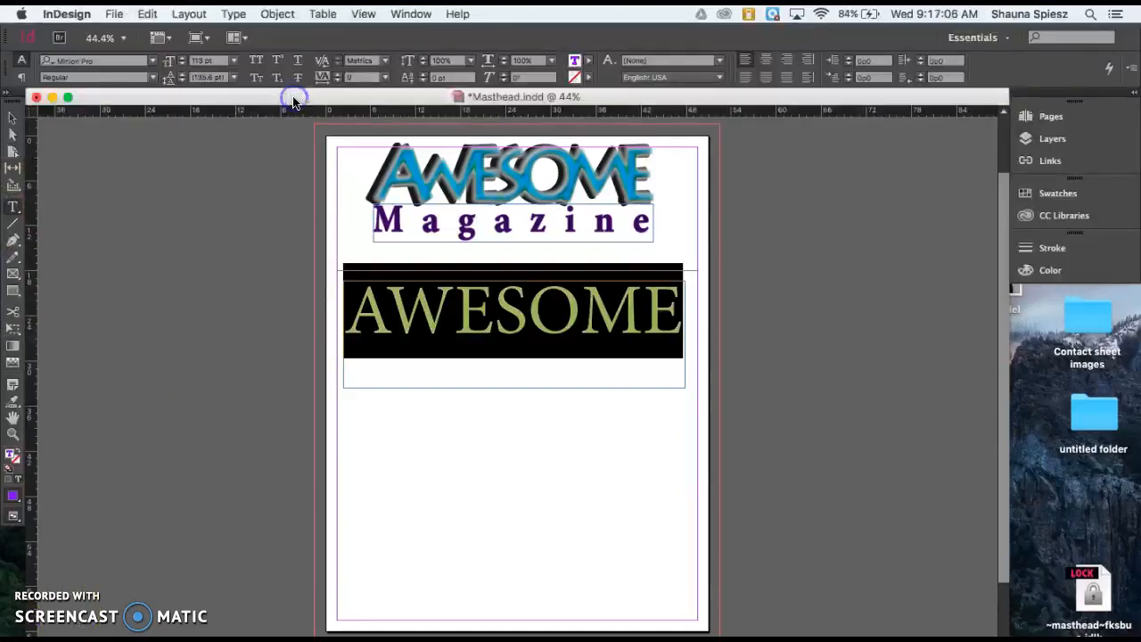
left_click(18, 353)
double_click(14, 348)
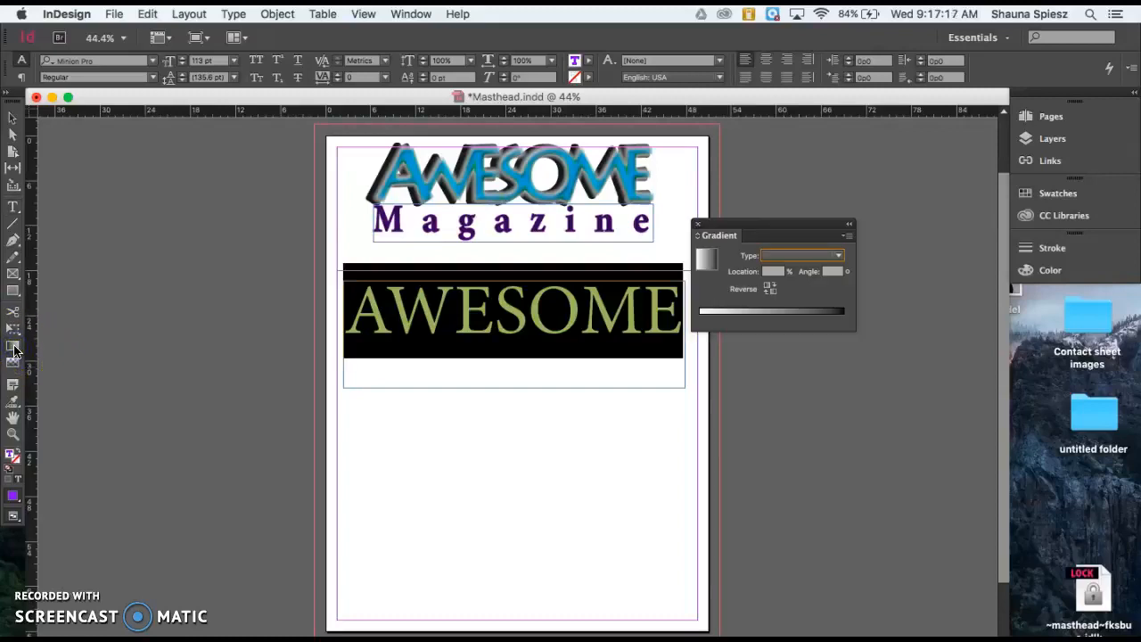
left_click_drag(803, 228, 852, 215)
left_click(848, 298)
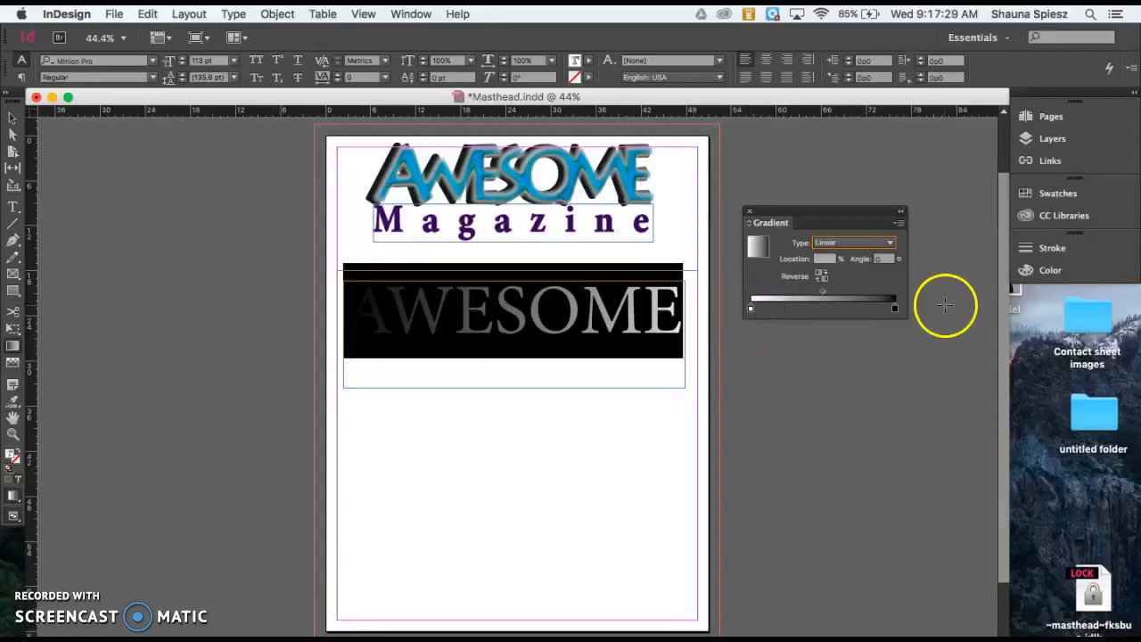
- Select the gradient's end stop at location 100% and switch its color sliders to RGB
left_click(895, 309)
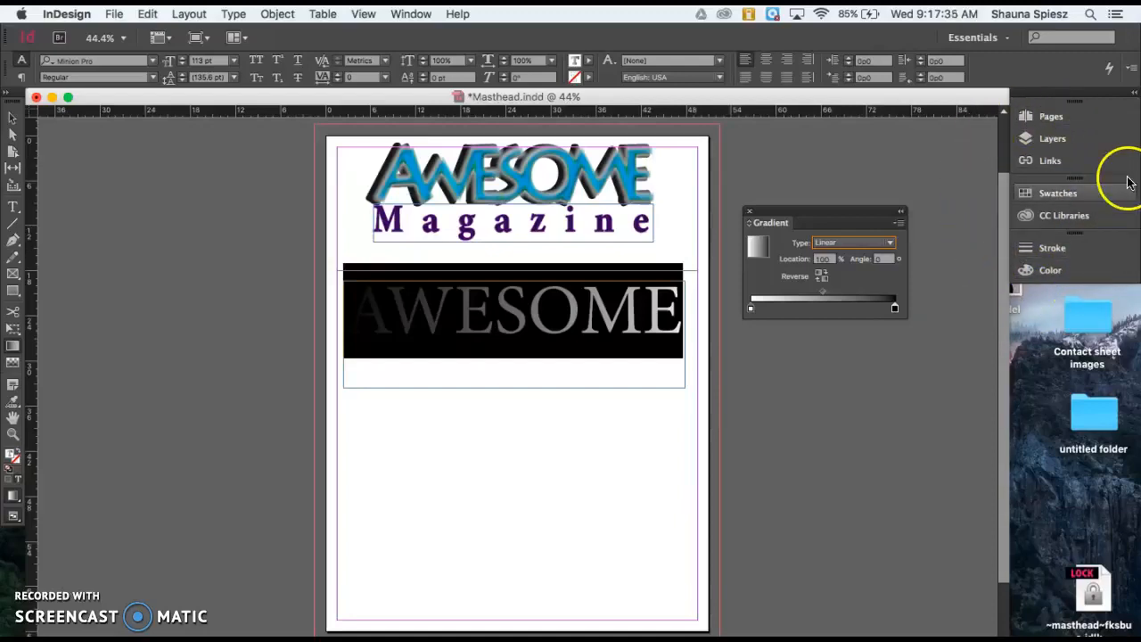
left_click(1061, 270)
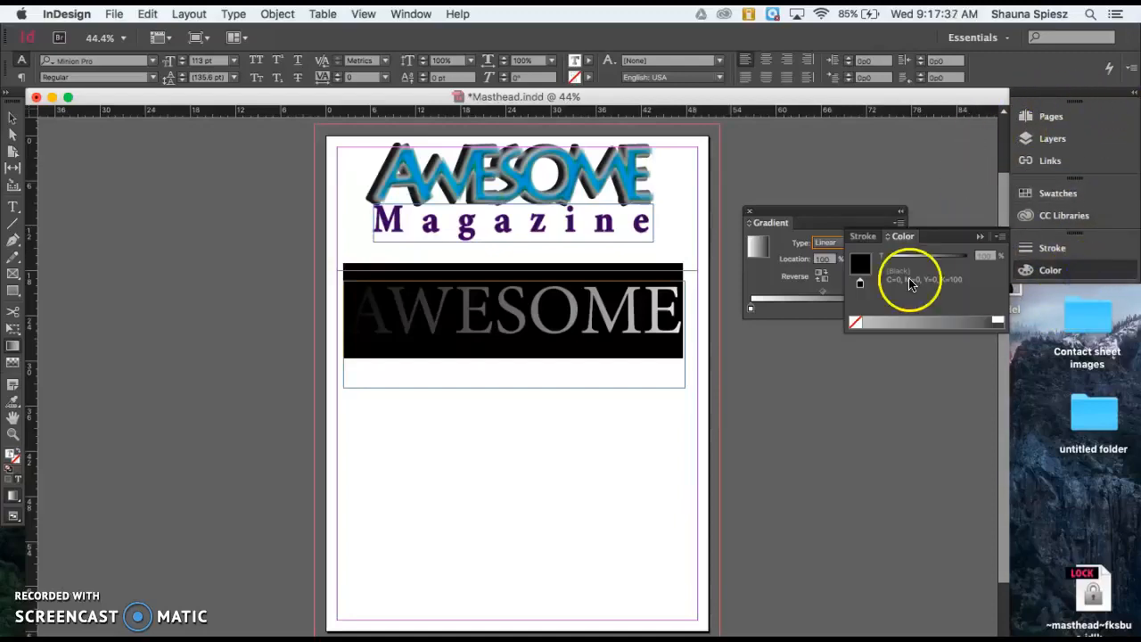
left_click(812, 301)
left_click_drag(825, 214, 771, 214)
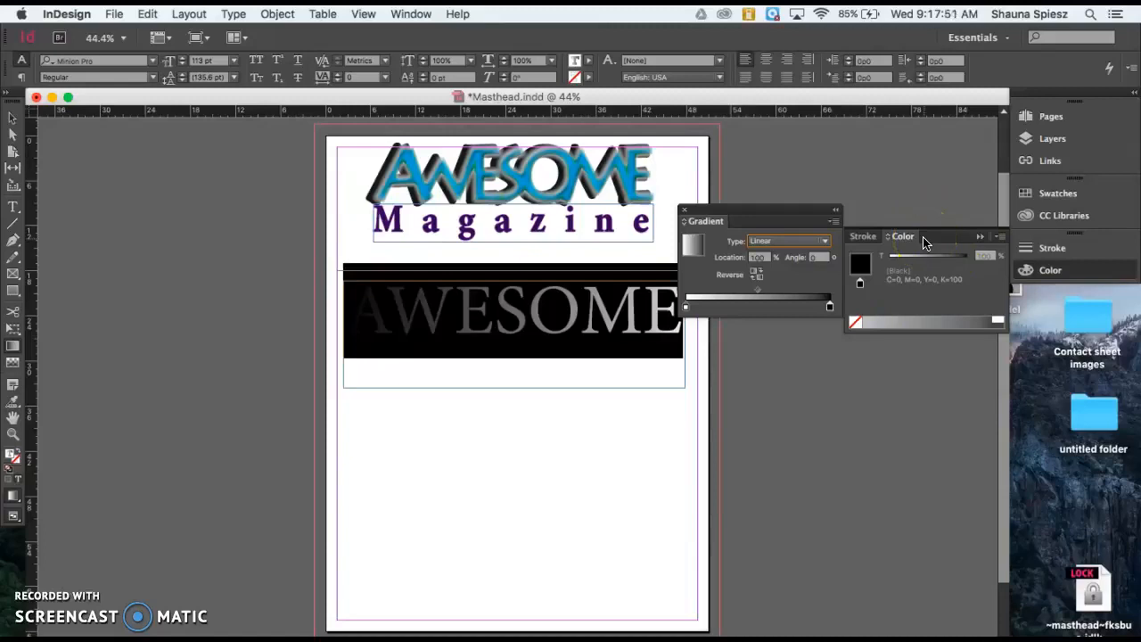
left_click(1000, 239)
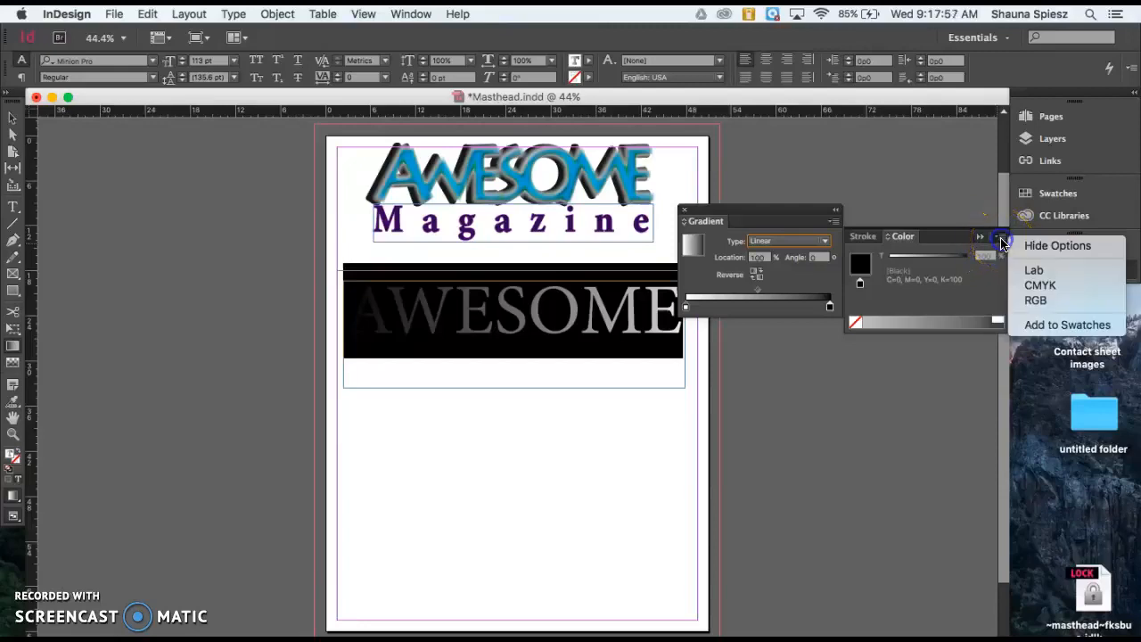
left_click(1025, 300)
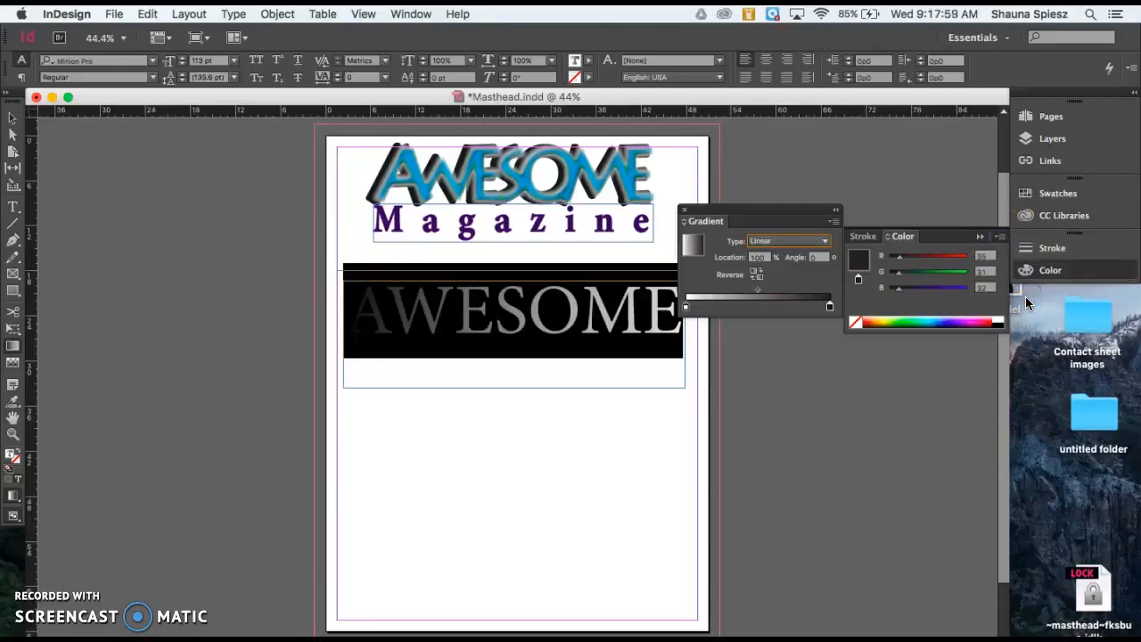
- Sample colors from the spectrum for the gradient's end stop, finishing on a dark blue
left_click(953, 318)
left_click(933, 319)
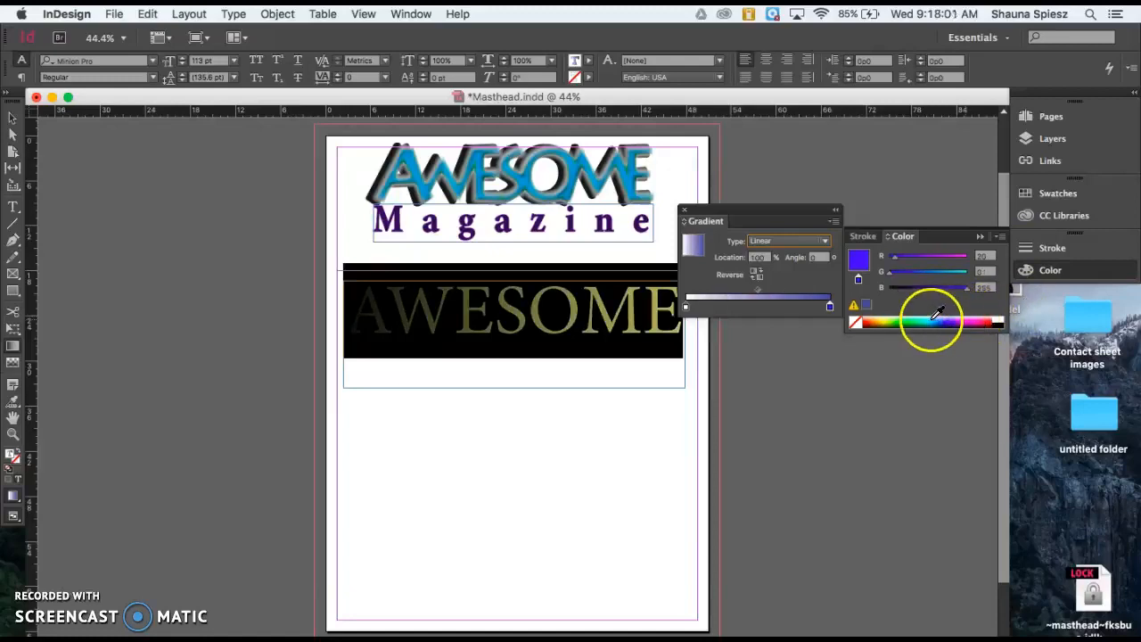
left_click(910, 318)
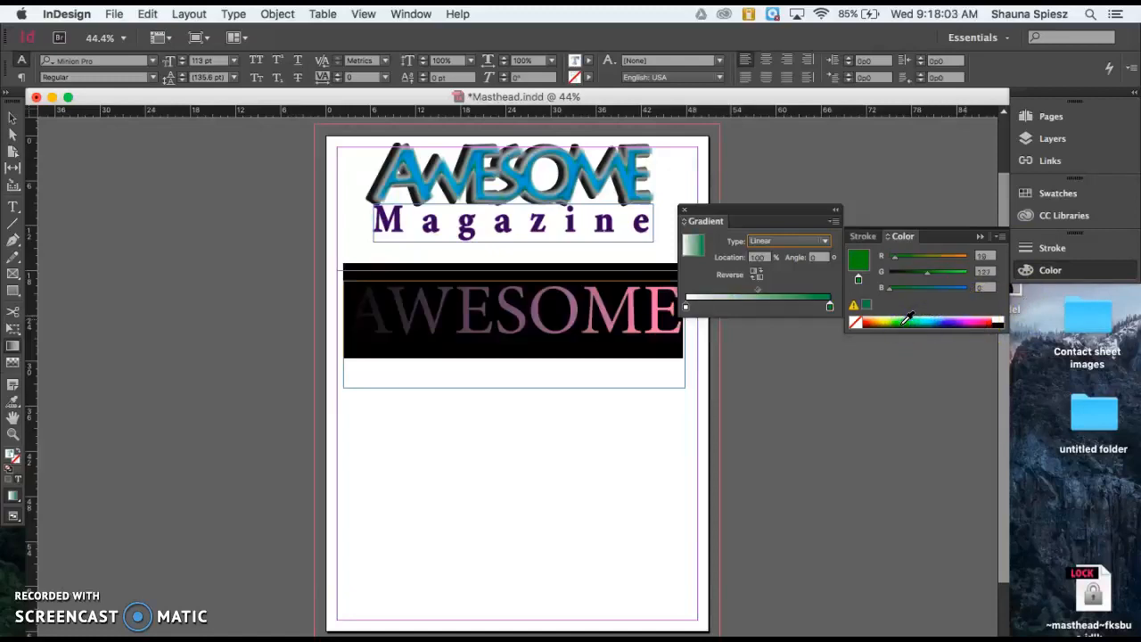
left_click(892, 318)
left_click(947, 318)
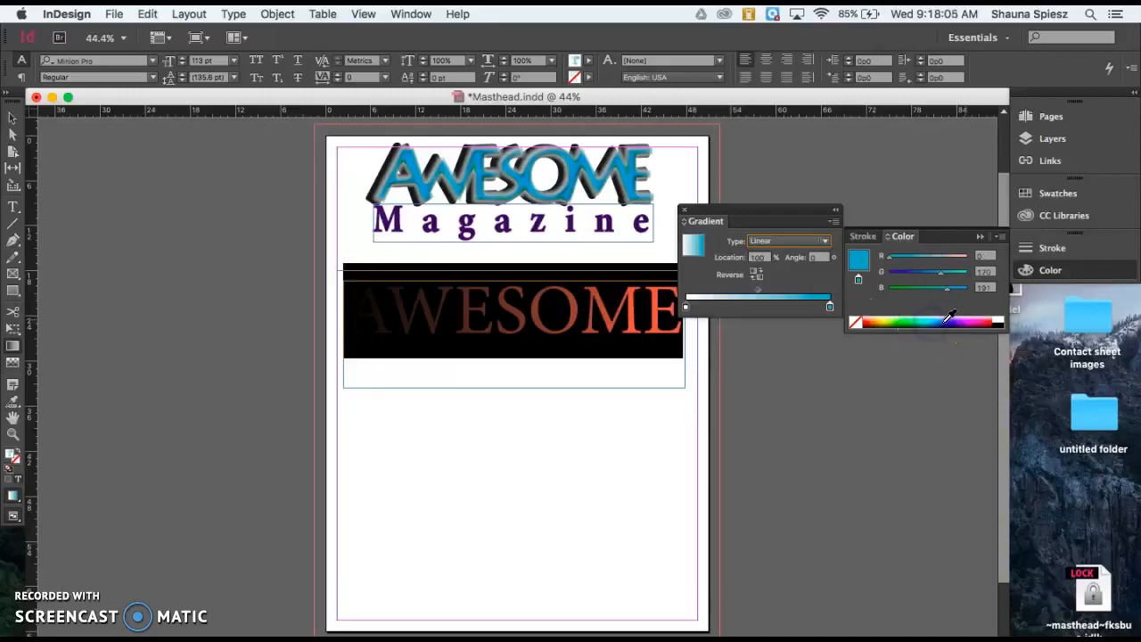
left_click(948, 319)
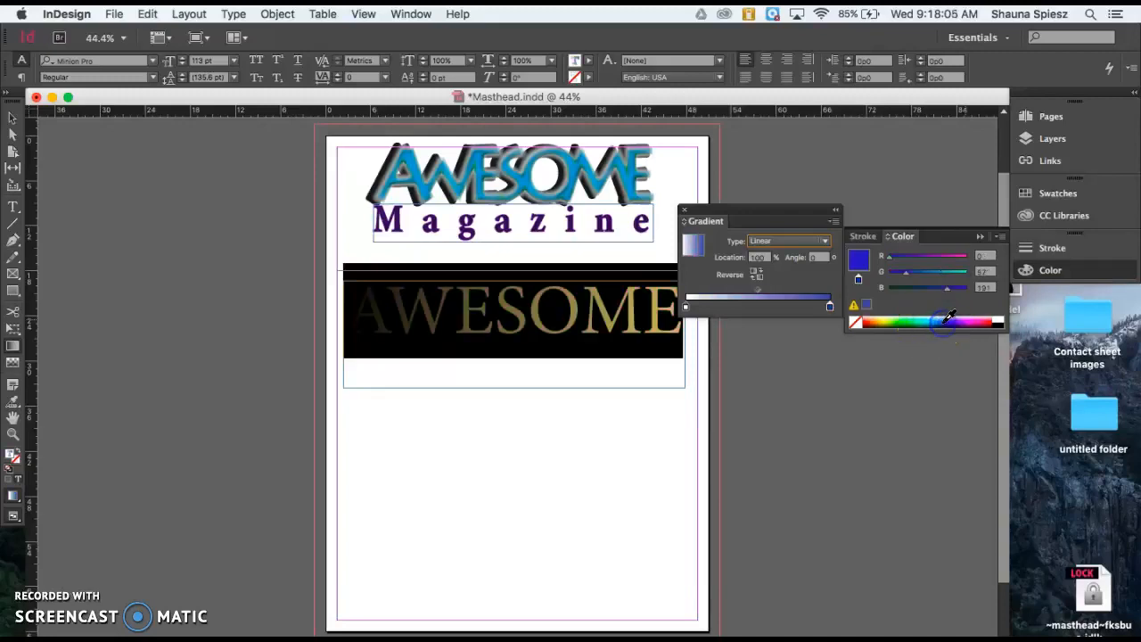
- Set the gradient's start stop to teal and deselect the AWESOME text frame
left_click(687, 308)
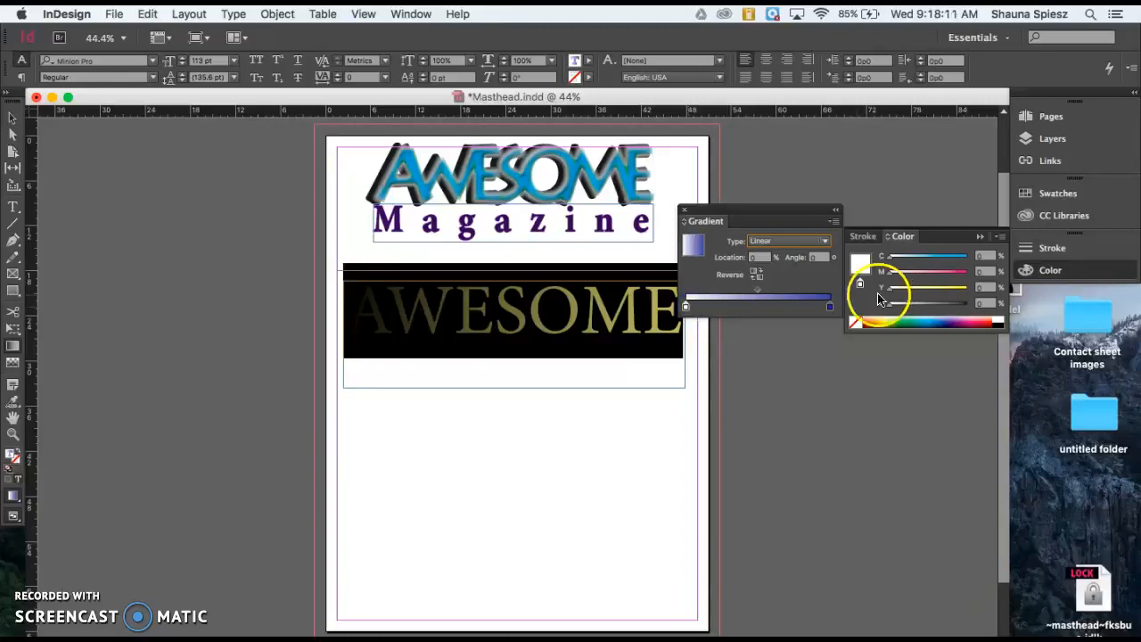
left_click(928, 323)
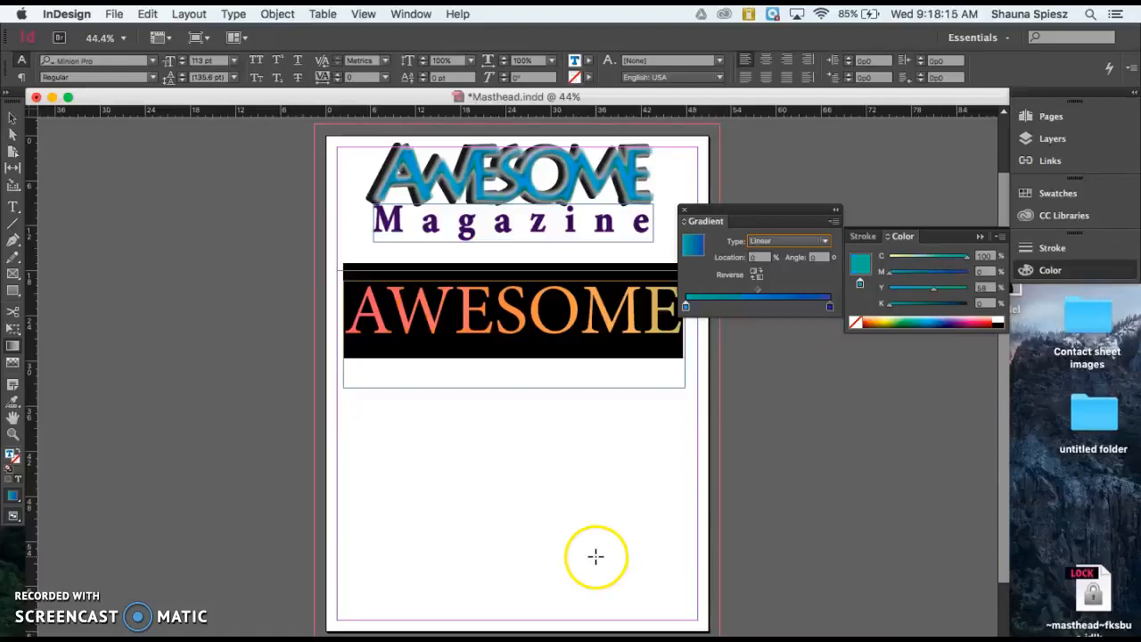
left_click(10, 118)
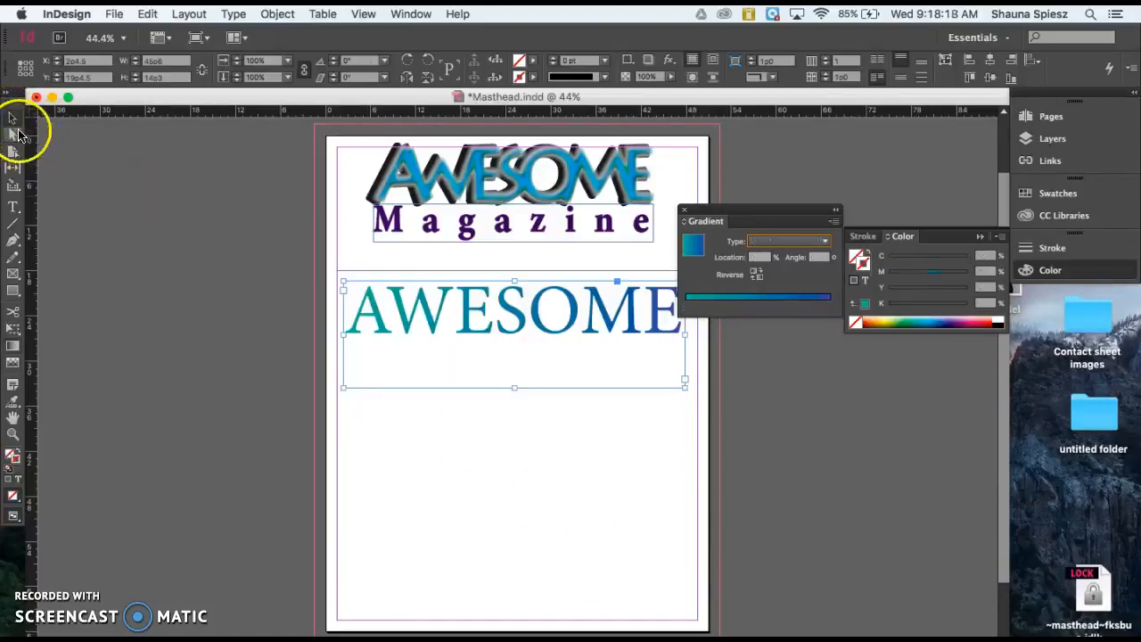
left_click(278, 359)
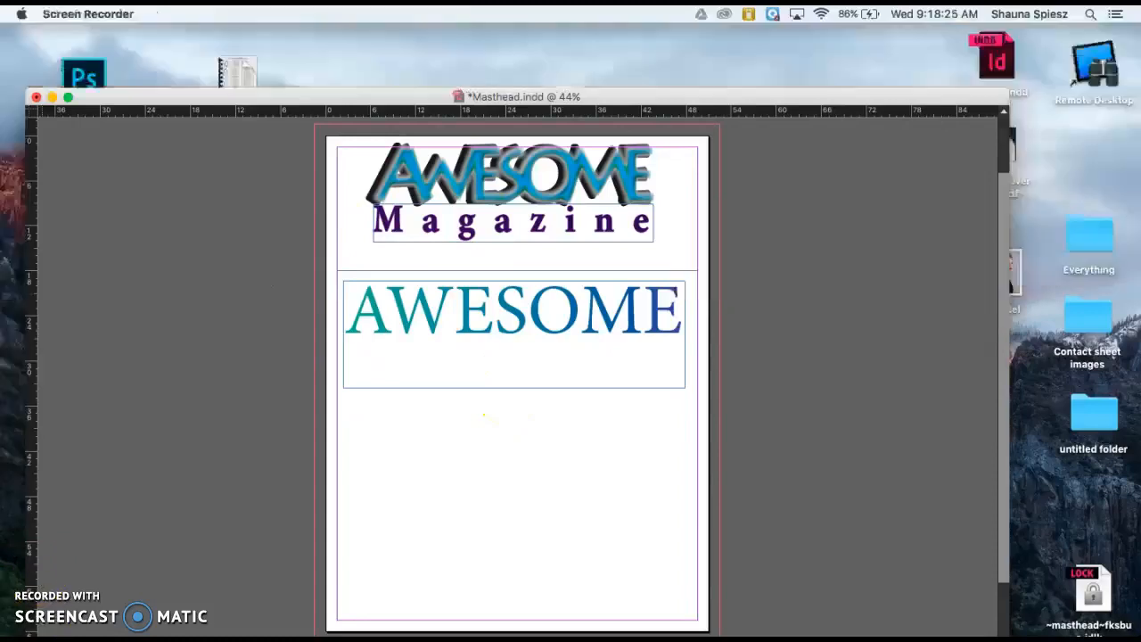
- Redraw the gradient on the lower AWESOME text nearly vertically, from above the letters to below them, and deselect the text
left_click(166, 101)
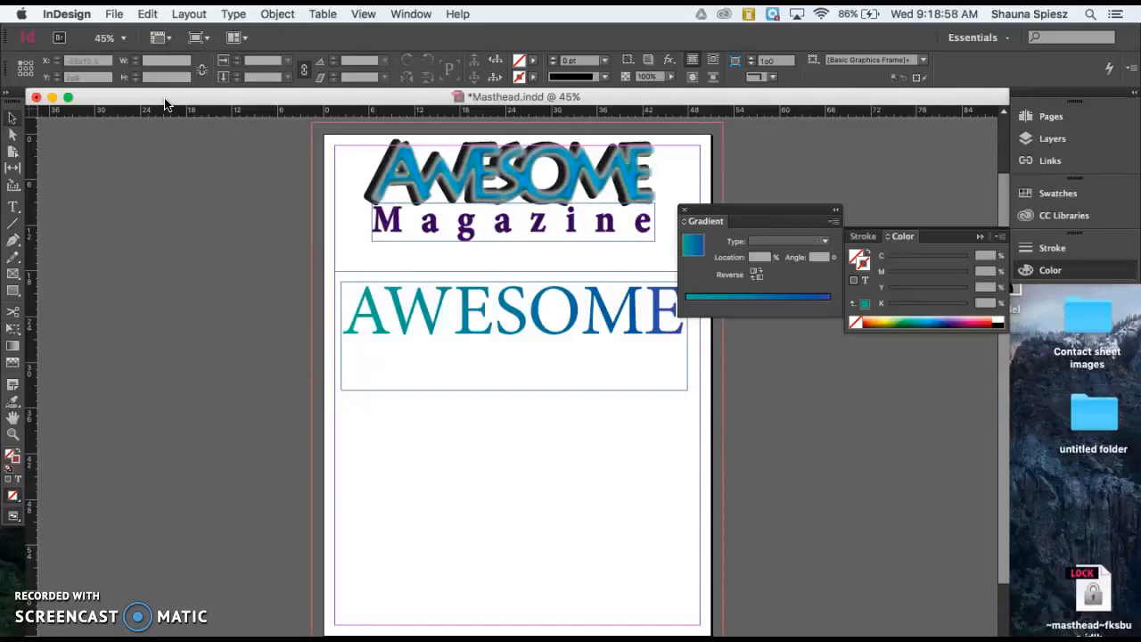
double_click(646, 312)
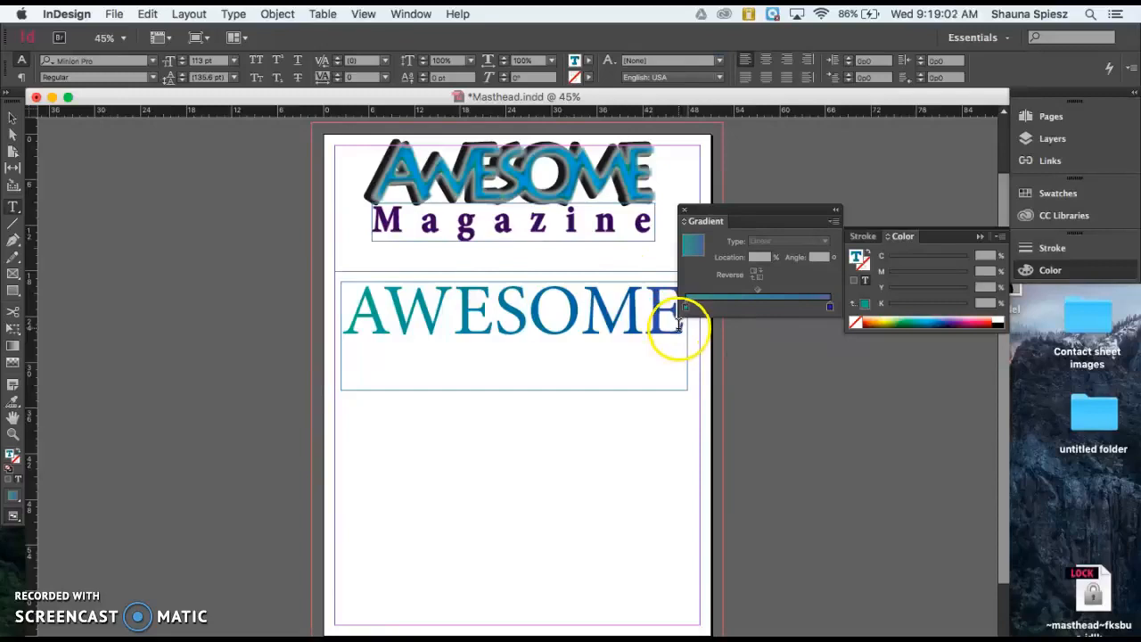
left_click_drag(676, 323, 246, 324)
left_click(13, 349)
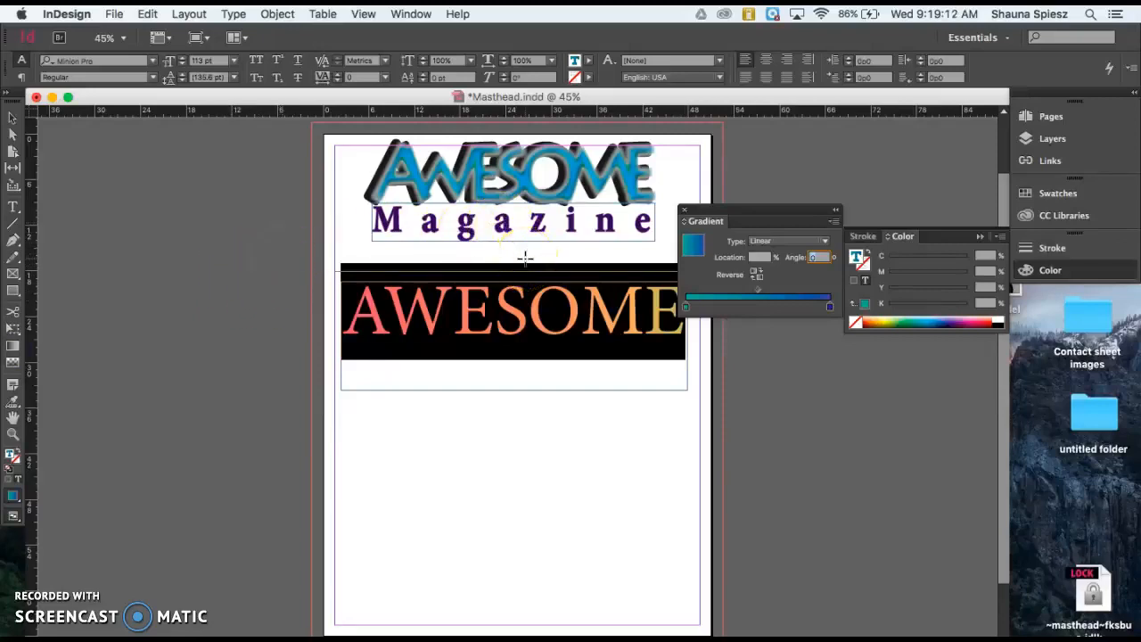
left_click_drag(523, 254, 527, 363)
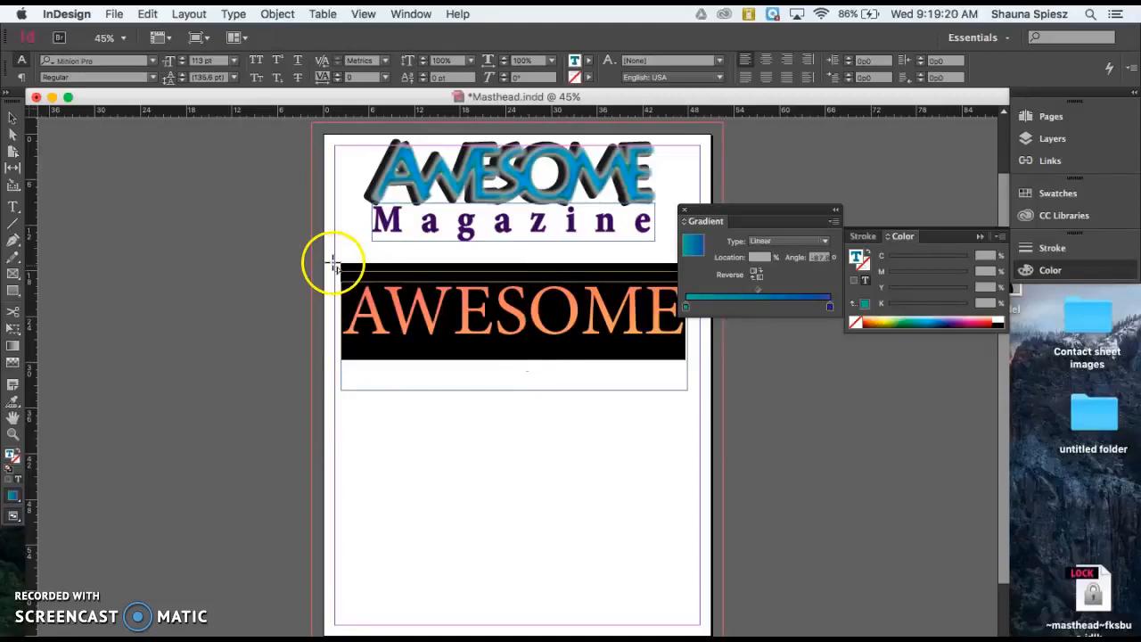
left_click(13, 117)
left_click(172, 271)
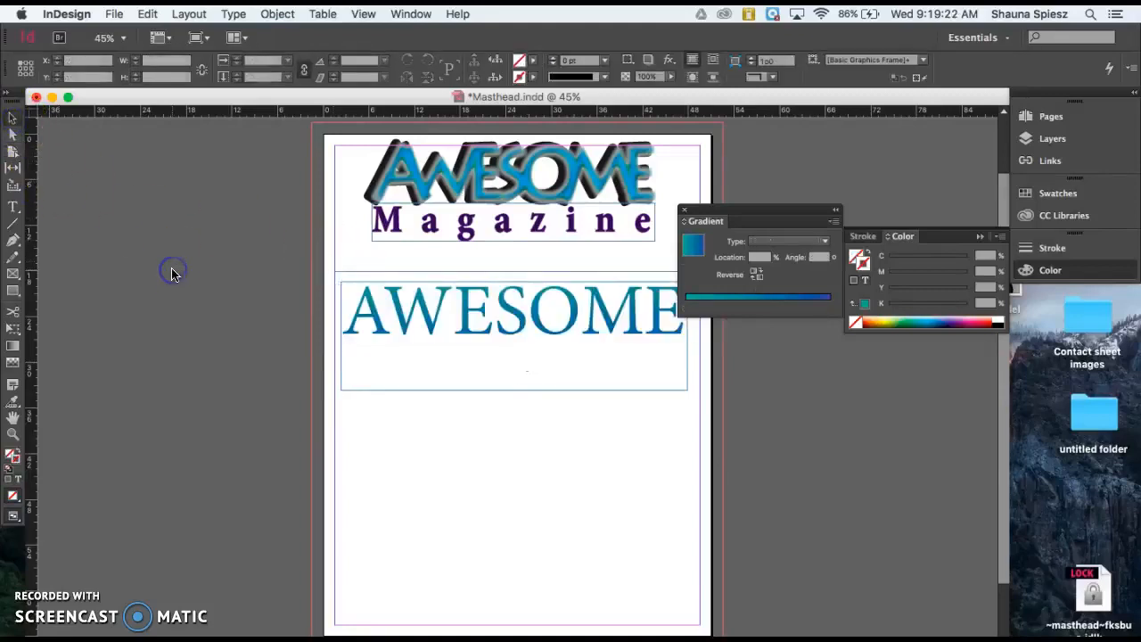
- Change the gradient on the lower AWESOME text to the Radial type and deselect the text
double_click(610, 309)
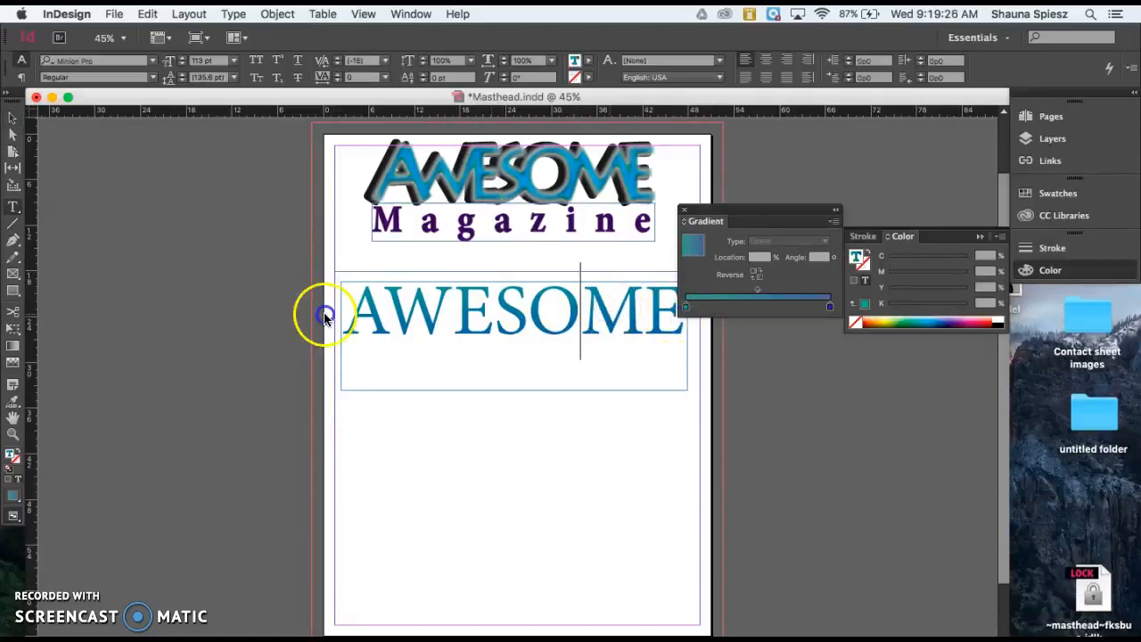
left_click_drag(355, 312, 746, 314)
left_click(774, 243)
left_click(778, 272)
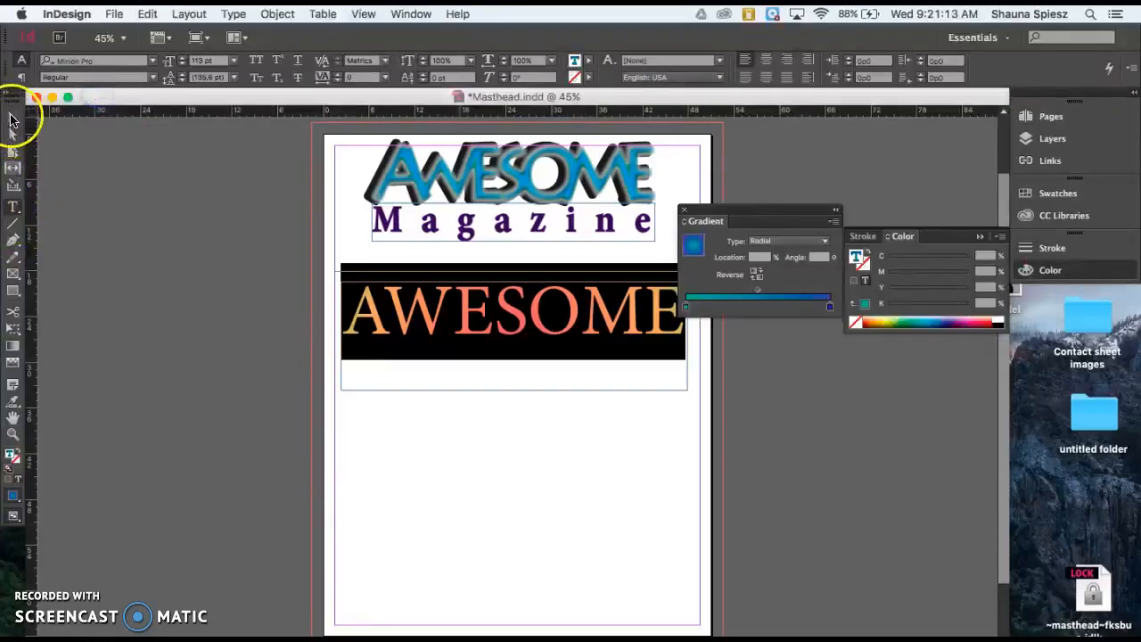
left_click(13, 117)
left_click(137, 225)
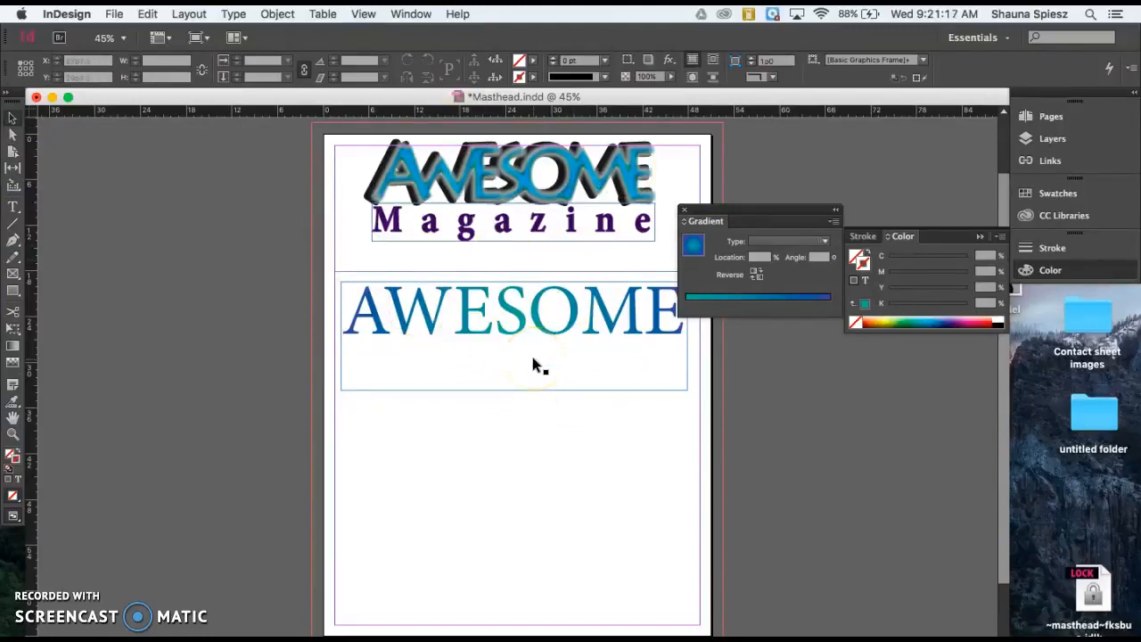
- Add a 3 pt stroke to all the letters of the lower AWESOME text
left_click(835, 210)
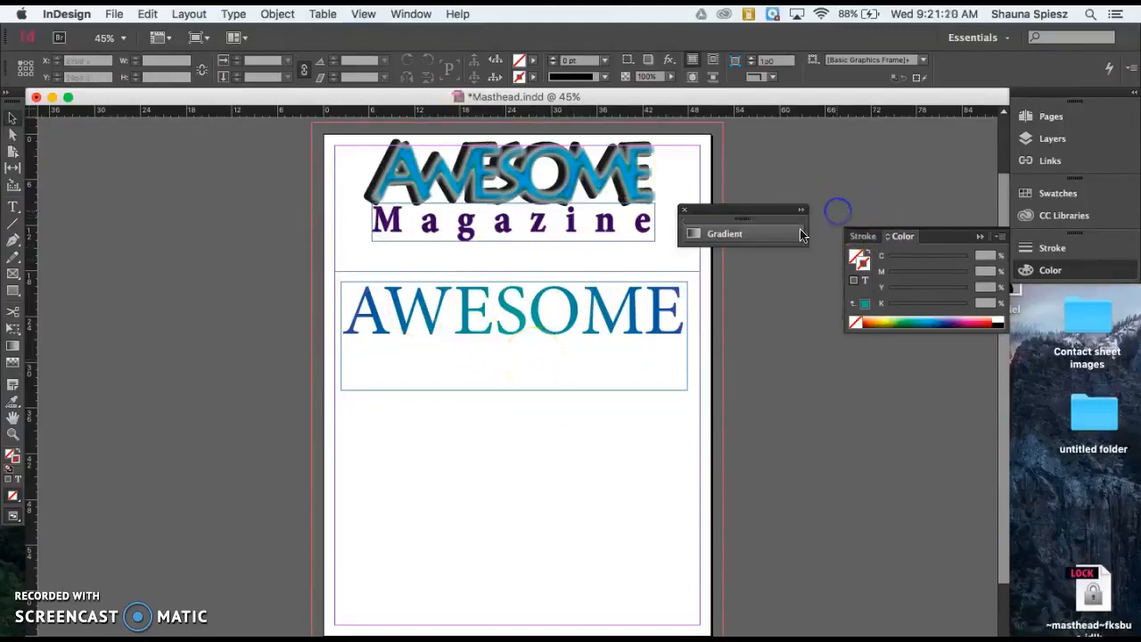
left_click(389, 308)
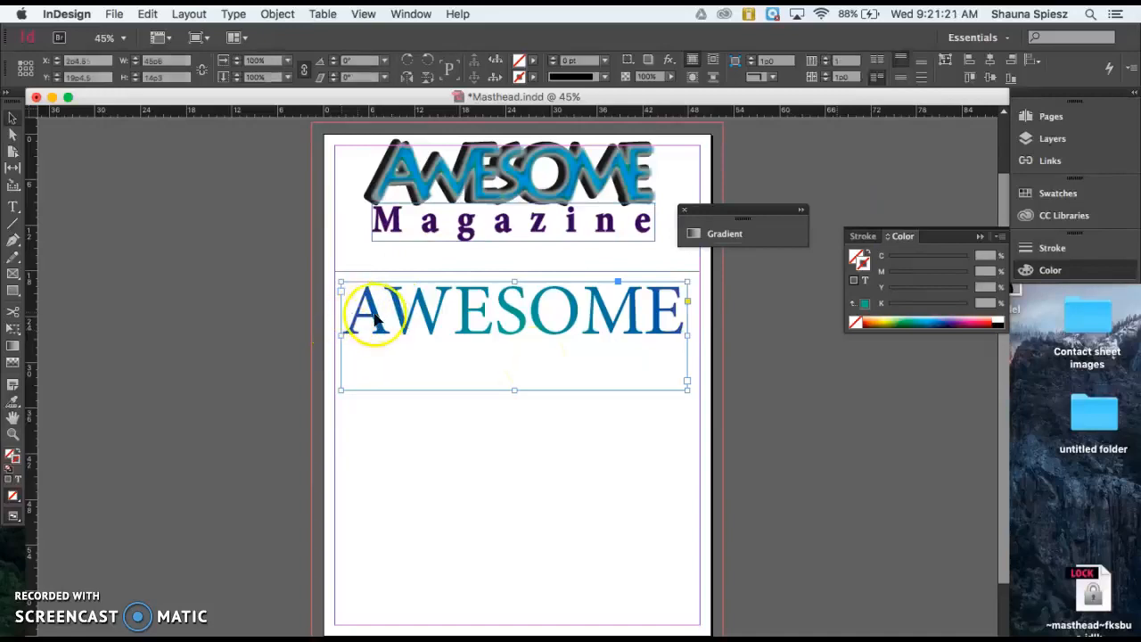
double_click(559, 322)
left_click_drag(685, 317, 125, 308)
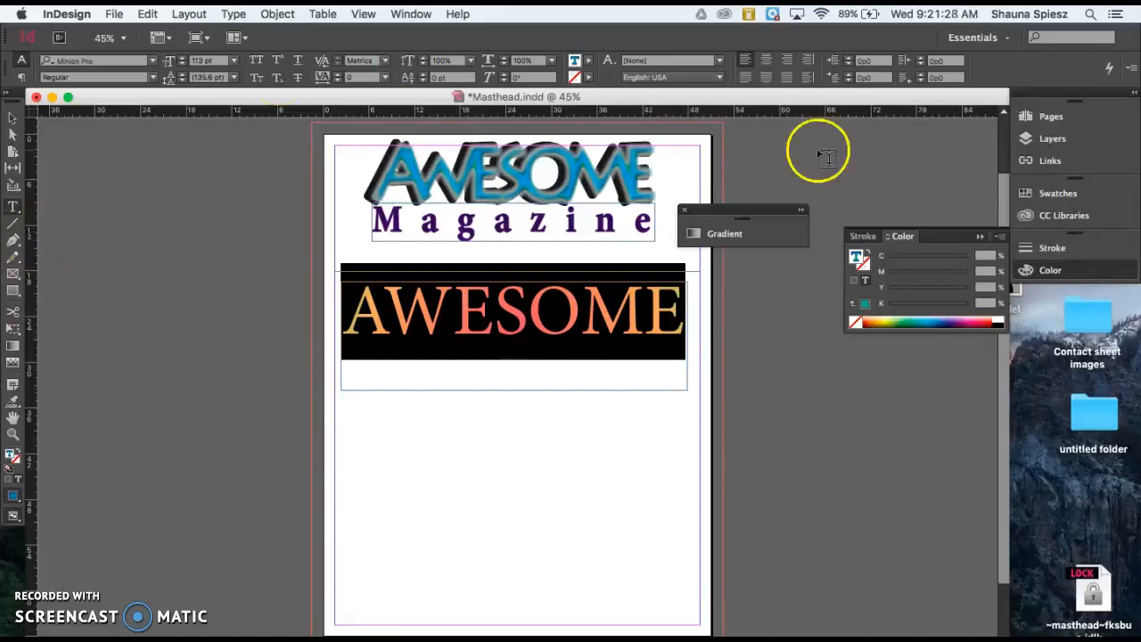
left_click(1045, 247)
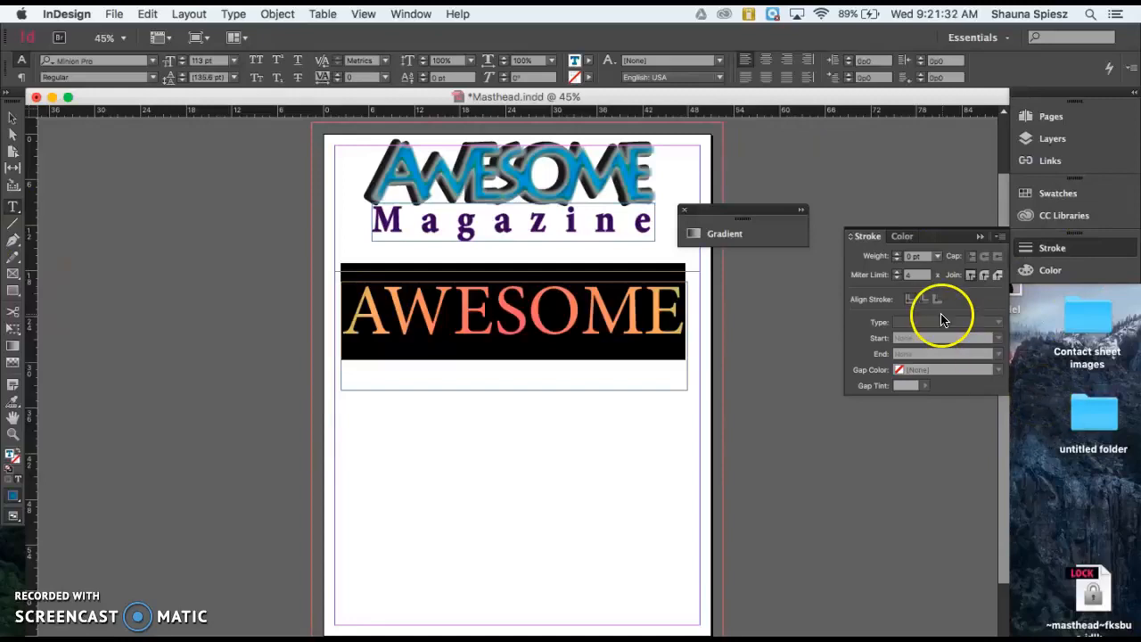
left_click(897, 254)
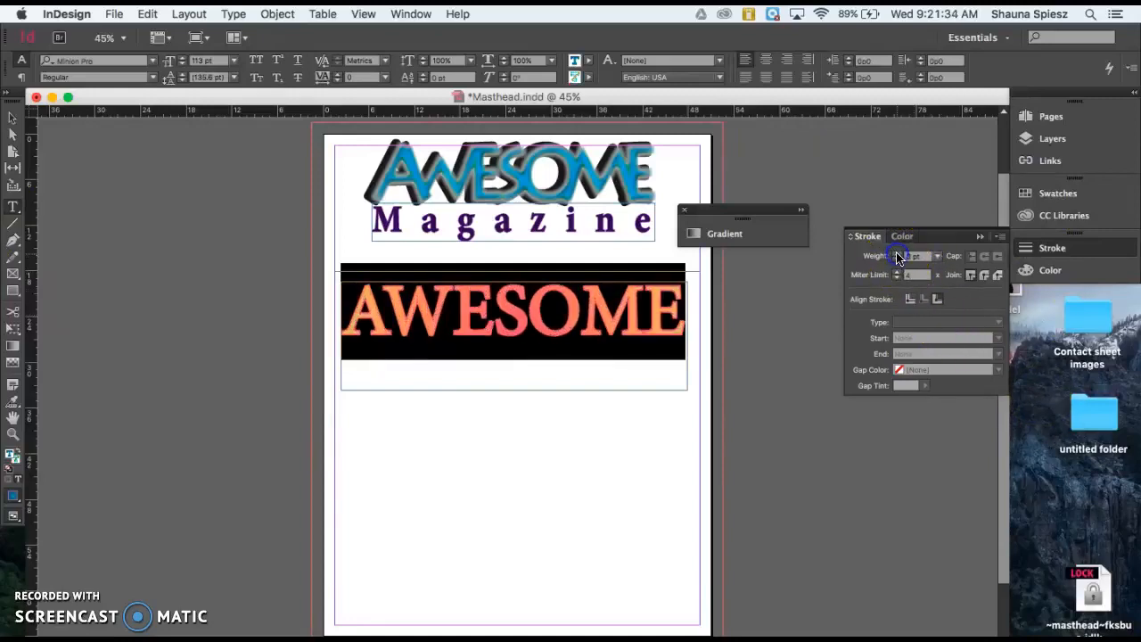
left_click(862, 315)
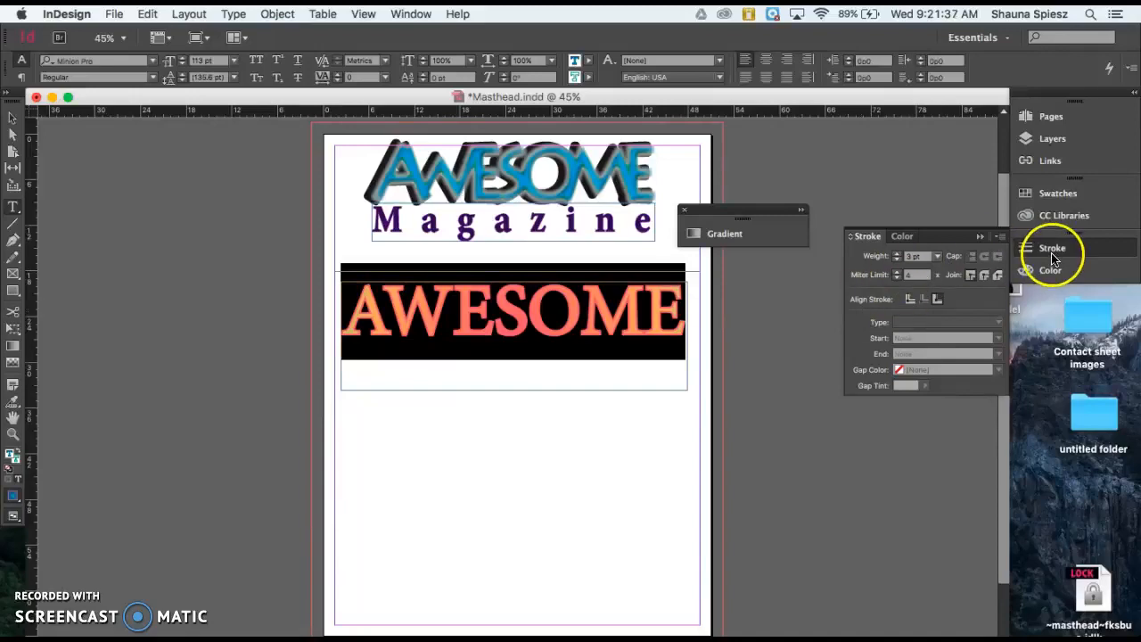
- Swap the lower AWESOME text's fill and stroke colors, and set the stroke color to magenta-purple (C 50, M 100, Y 0, K 25)
left_click(899, 237)
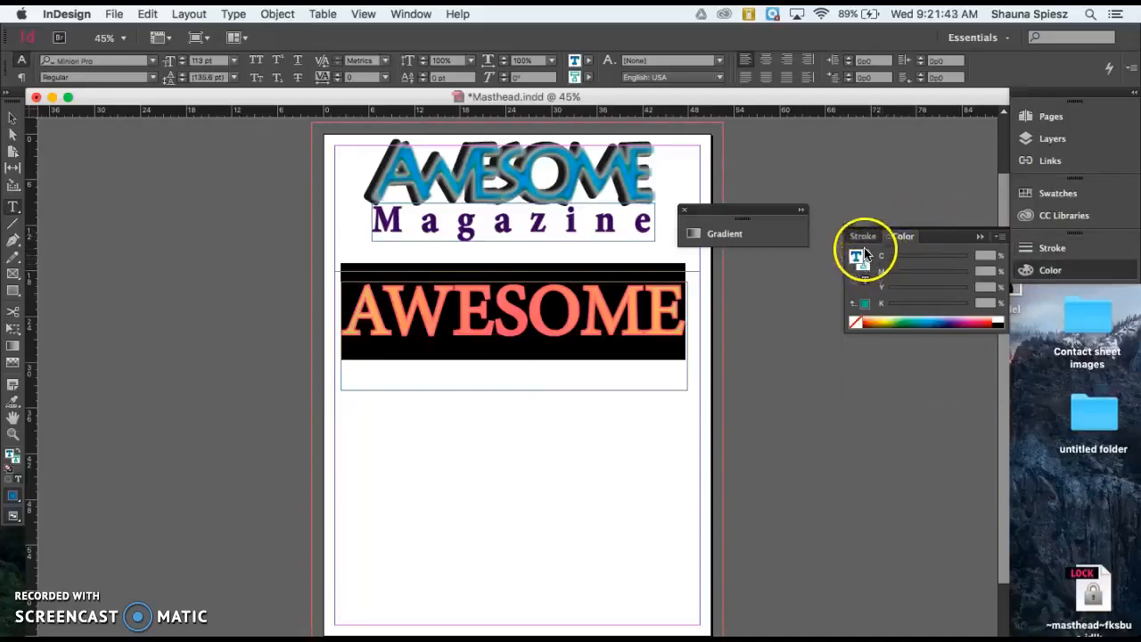
left_click(869, 254)
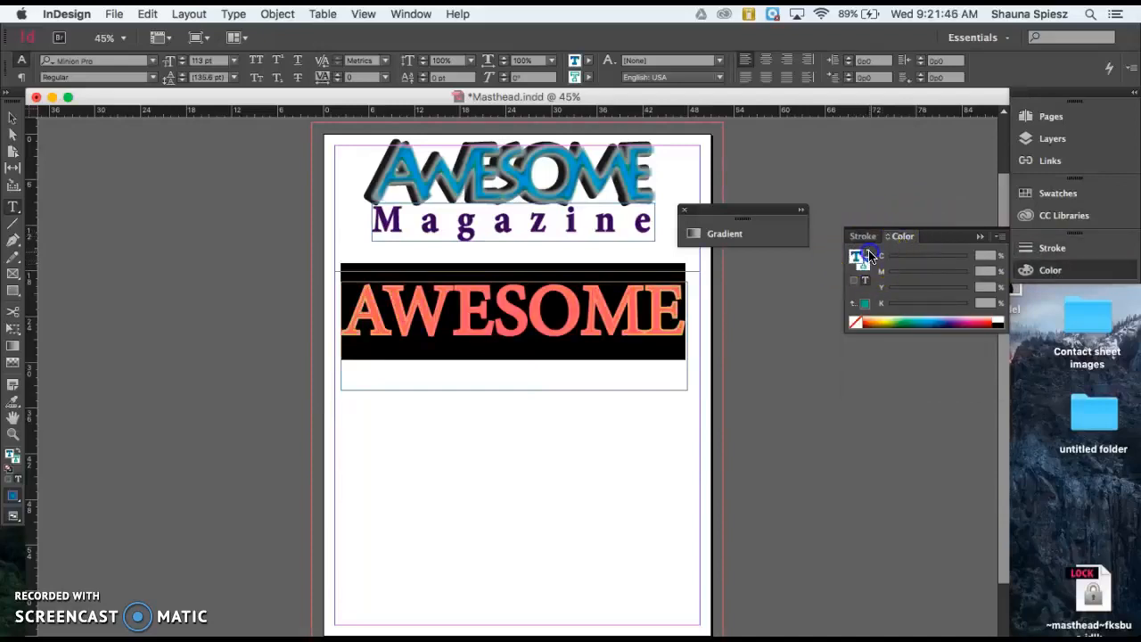
left_click(865, 263)
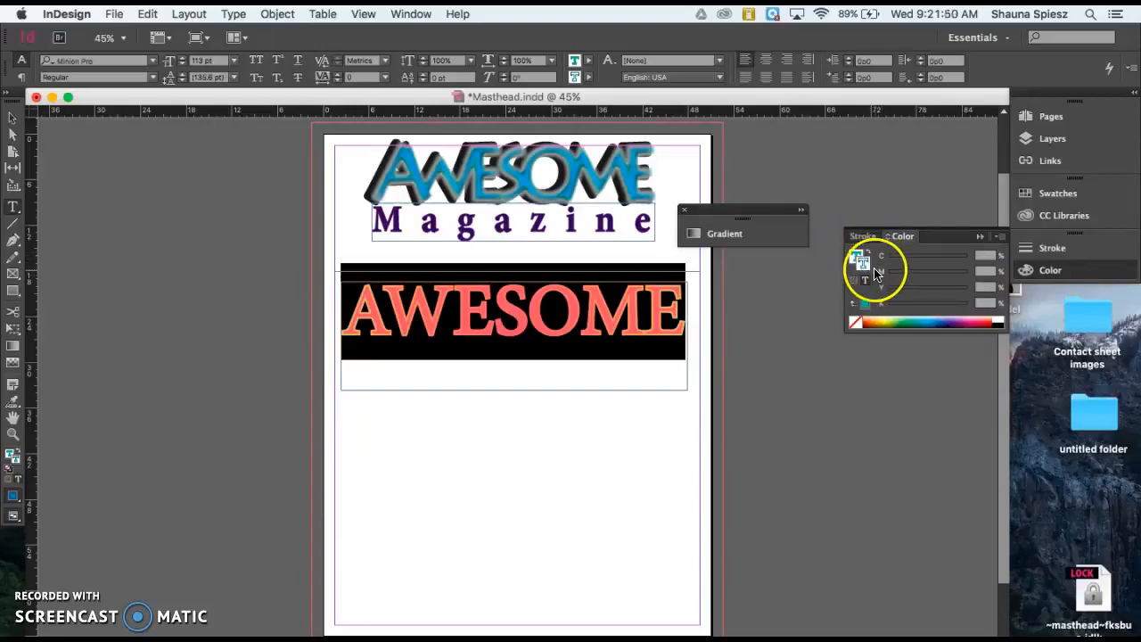
left_click(935, 325)
left_click(931, 325)
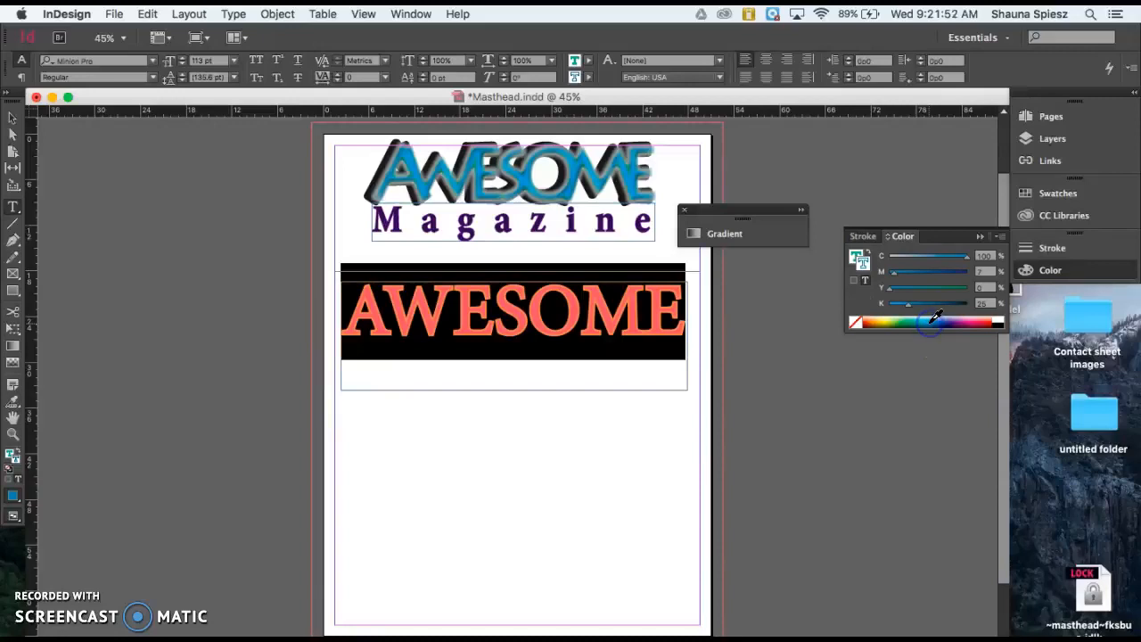
left_click(962, 323)
left_click(802, 211)
left_click(11, 119)
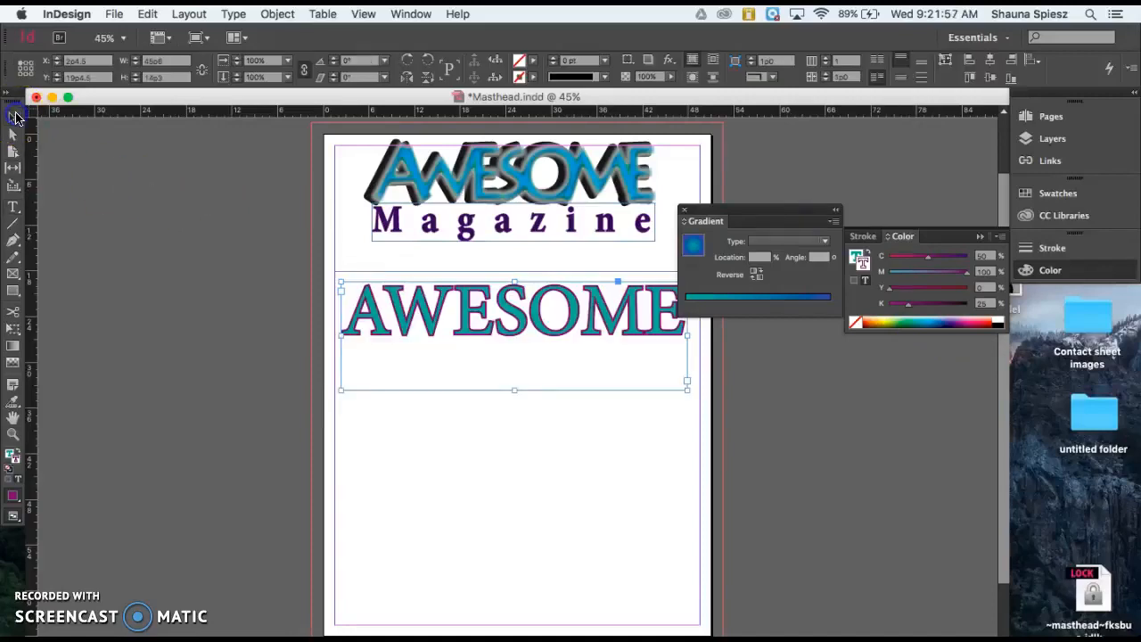